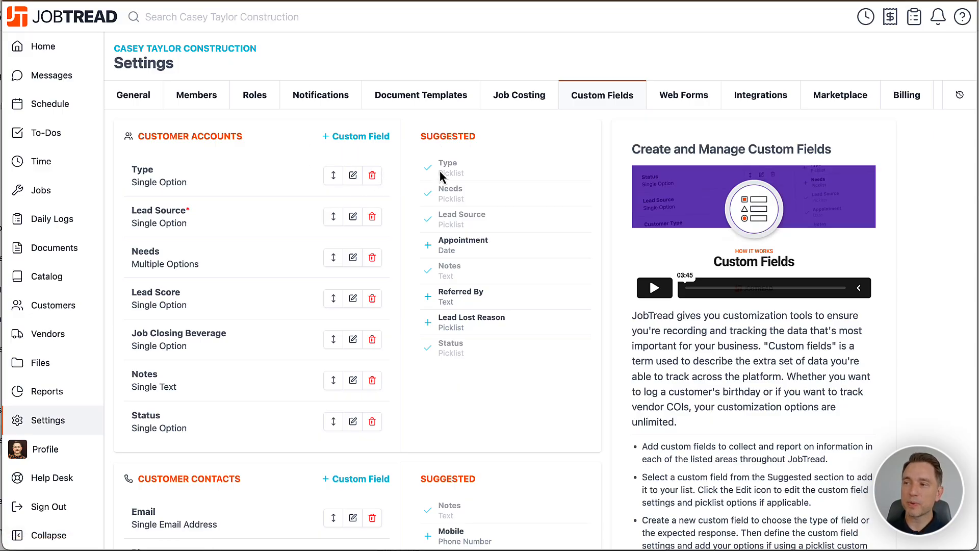
# Examine the settings and options of the customer account custom fields Type, Lead Source and Status without changing them
pyautogui.click(352, 179)
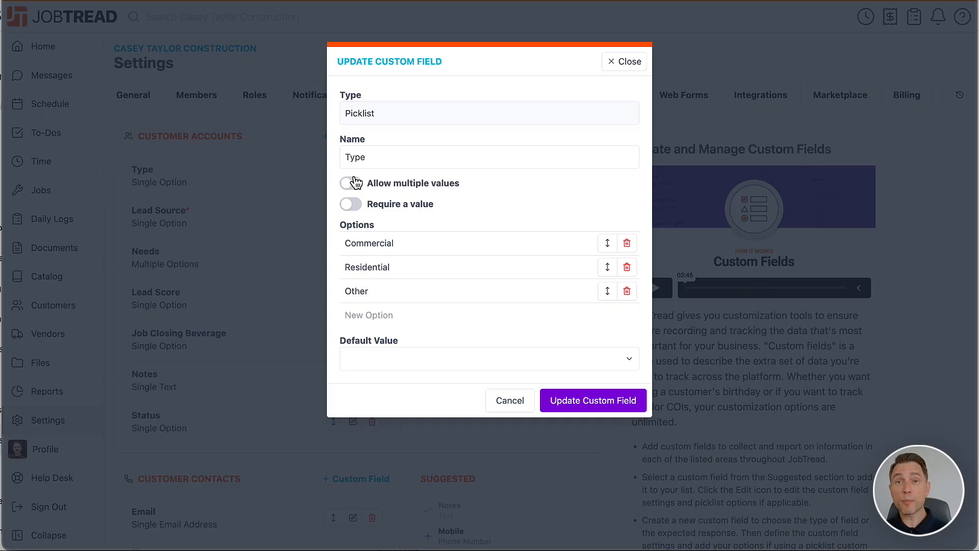
pyautogui.click(528, 408)
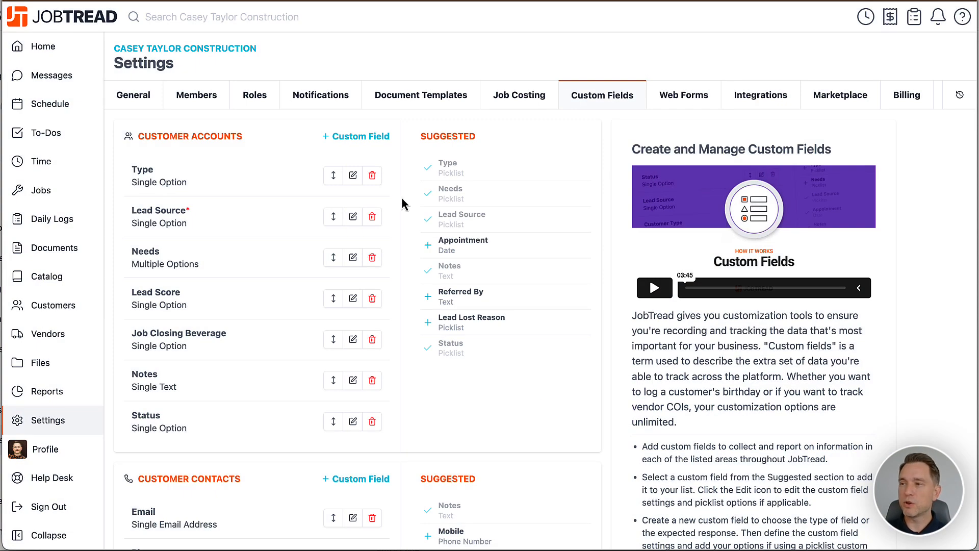
pyautogui.click(351, 217)
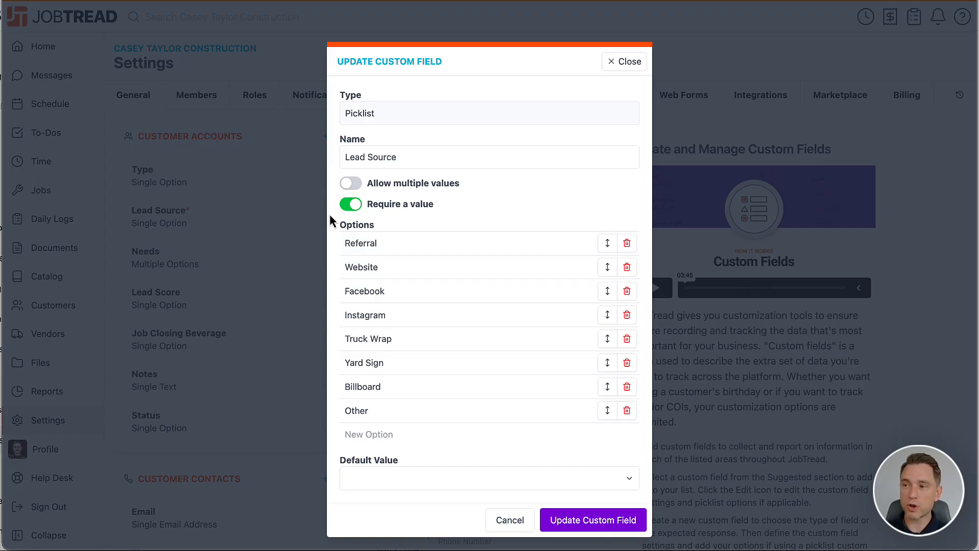
pyautogui.click(510, 521)
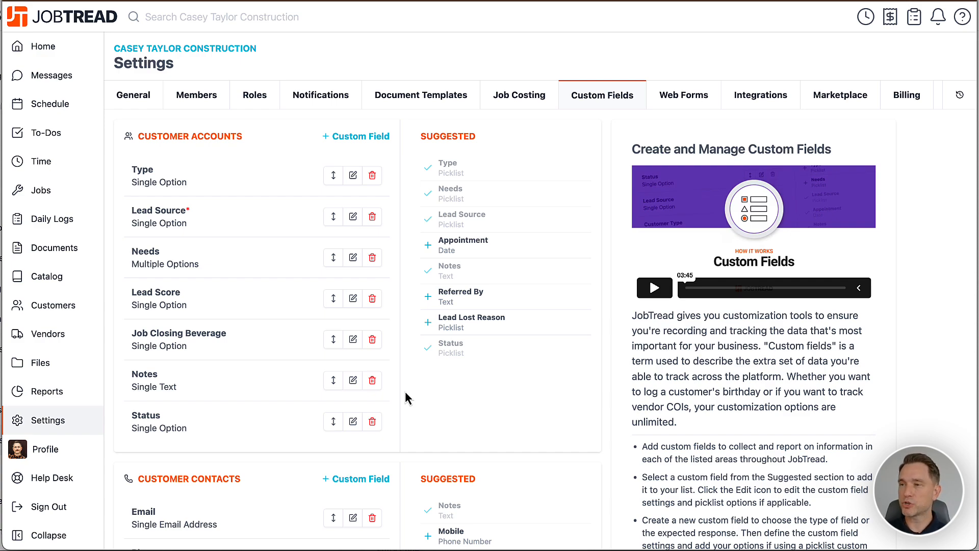
pyautogui.click(353, 421)
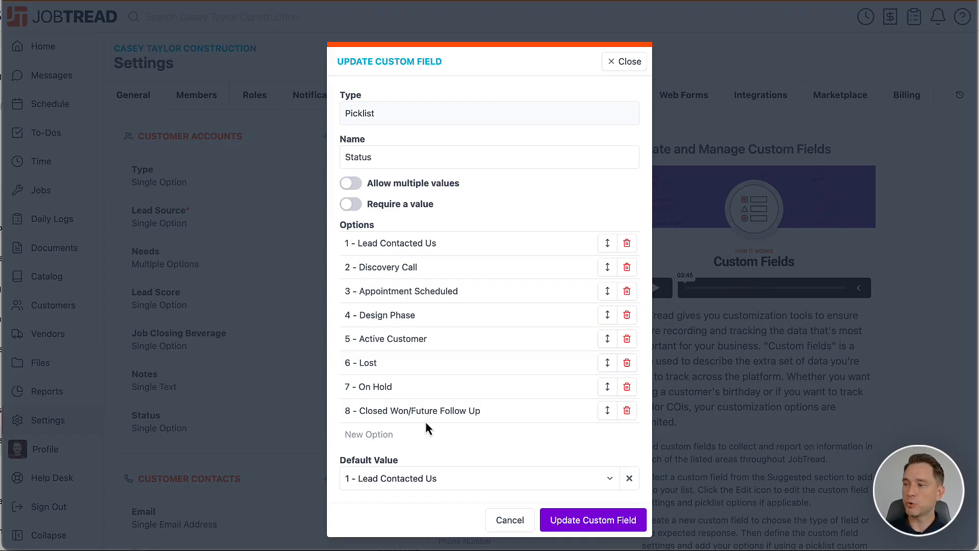
pyautogui.click(507, 519)
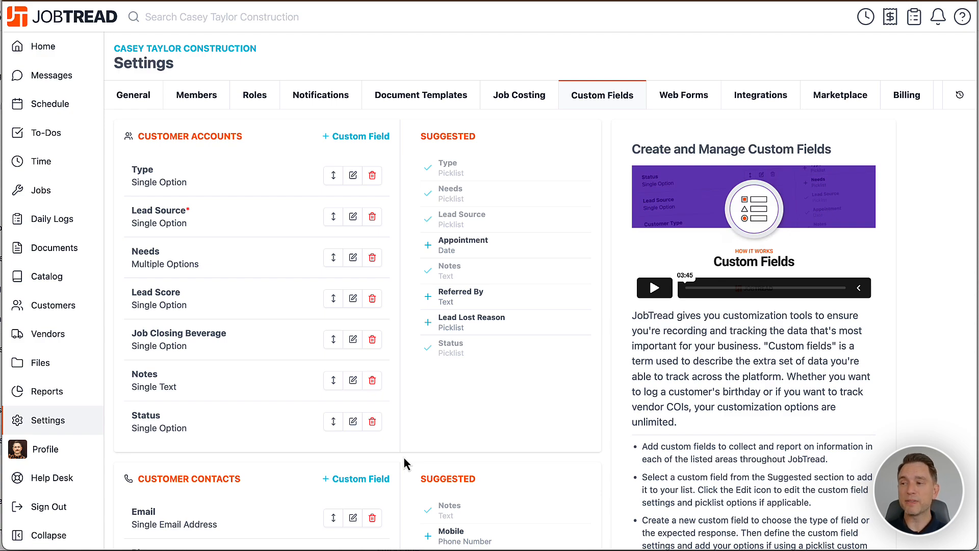
pyautogui.scroll(-3, 404, 457)
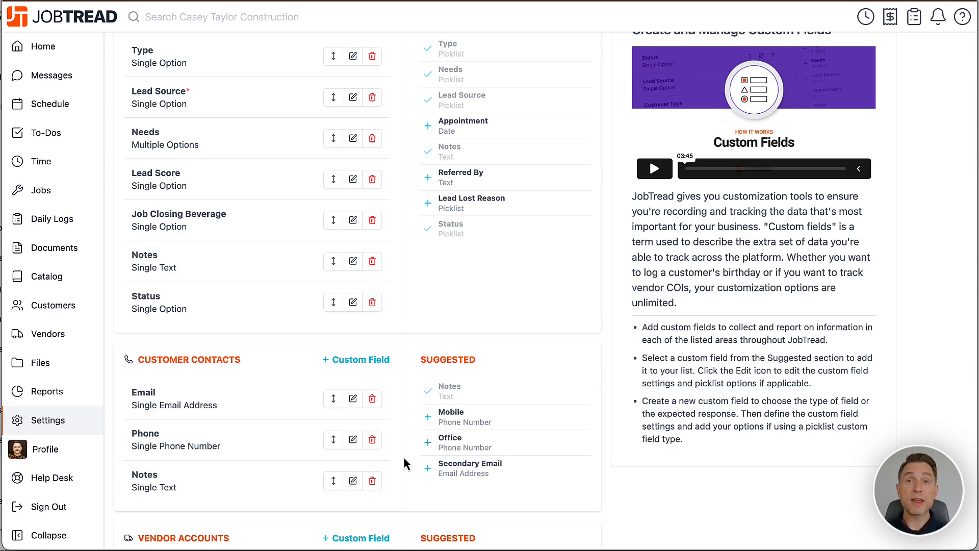
pyautogui.scroll(5, 404, 464)
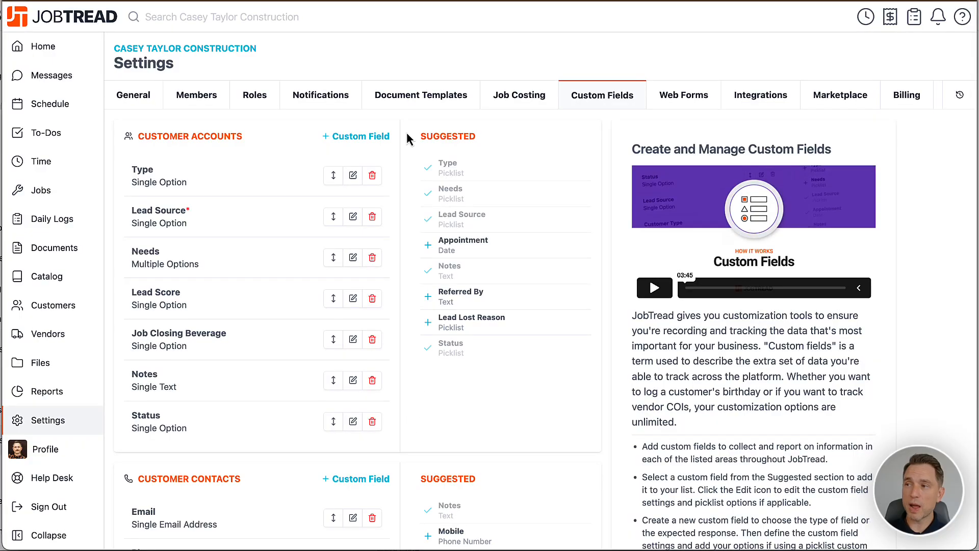
# Start a new customer account custom field of type Picklist named Lead Score
pyautogui.click(353, 141)
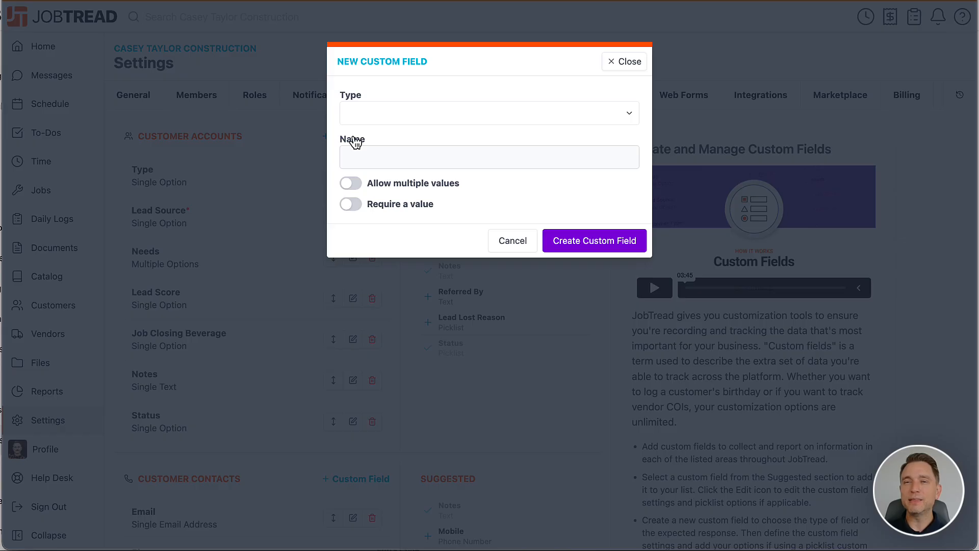
pyautogui.click(359, 121)
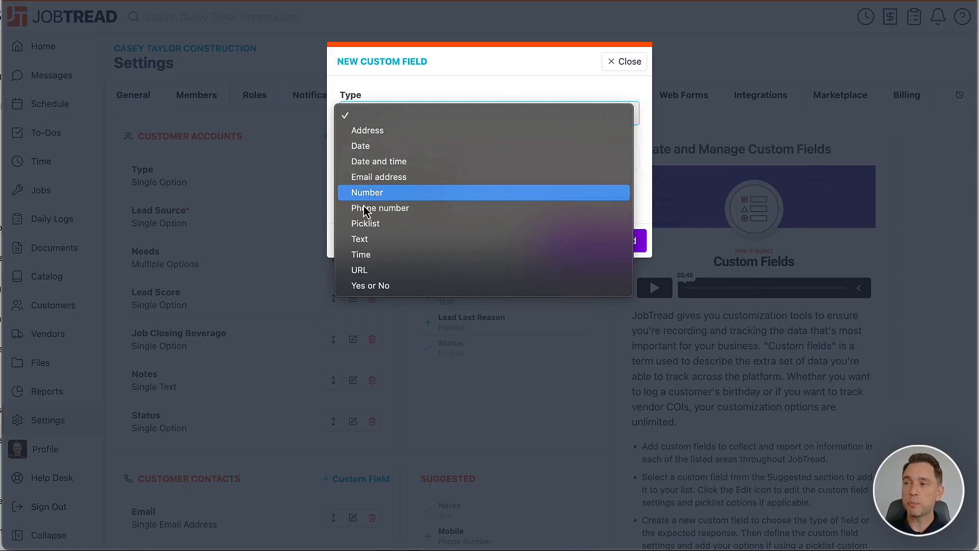
pyautogui.click(362, 225)
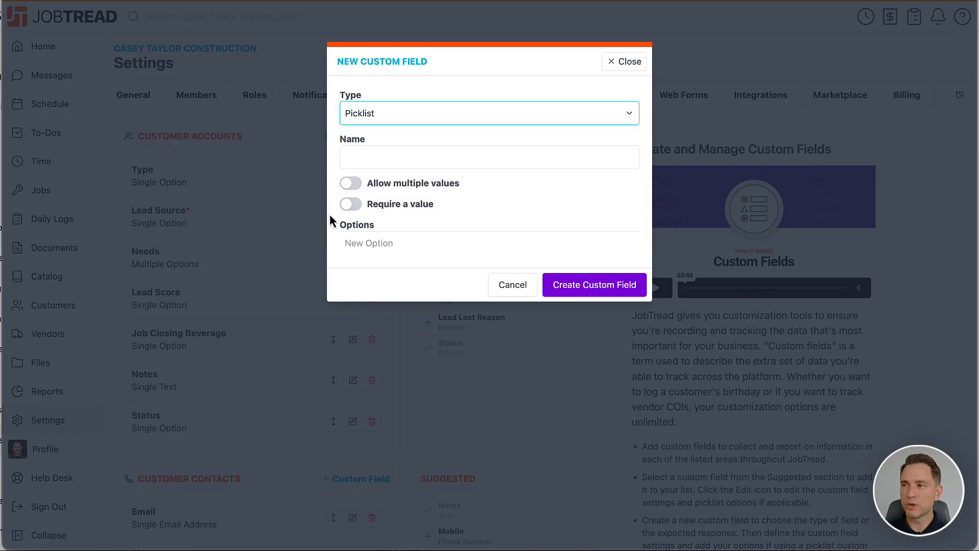
pyautogui.click(368, 154)
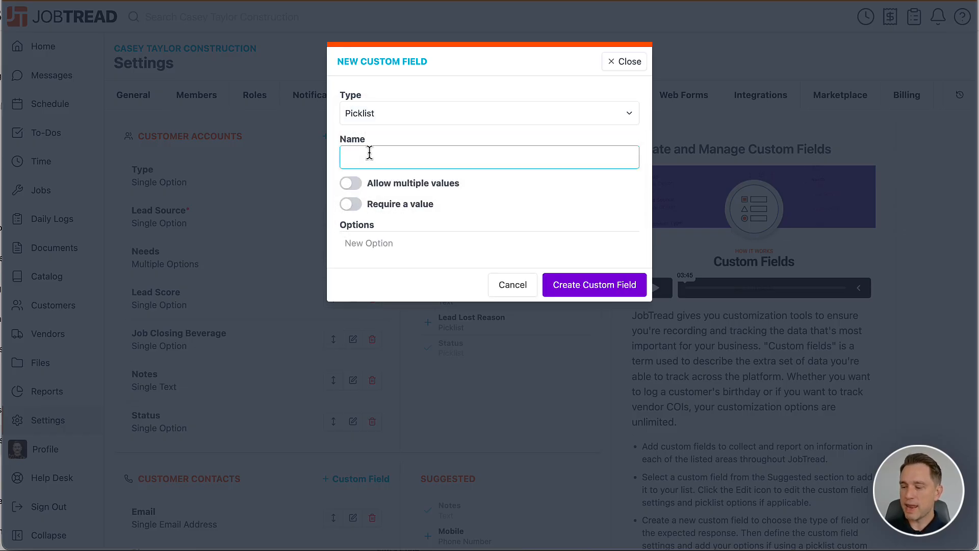
pyautogui.write('Lead Score')
pyautogui.click(330, 231)
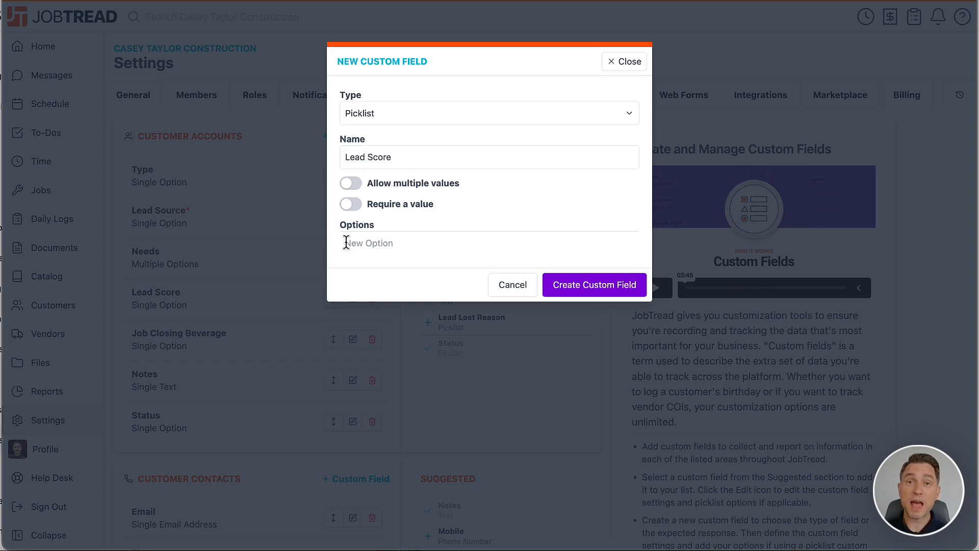
# Add a first picklist option made of five star emojis (⭐⭐⭐⭐⭐) to the new Lead Score field
pyautogui.rightClick(346, 243)
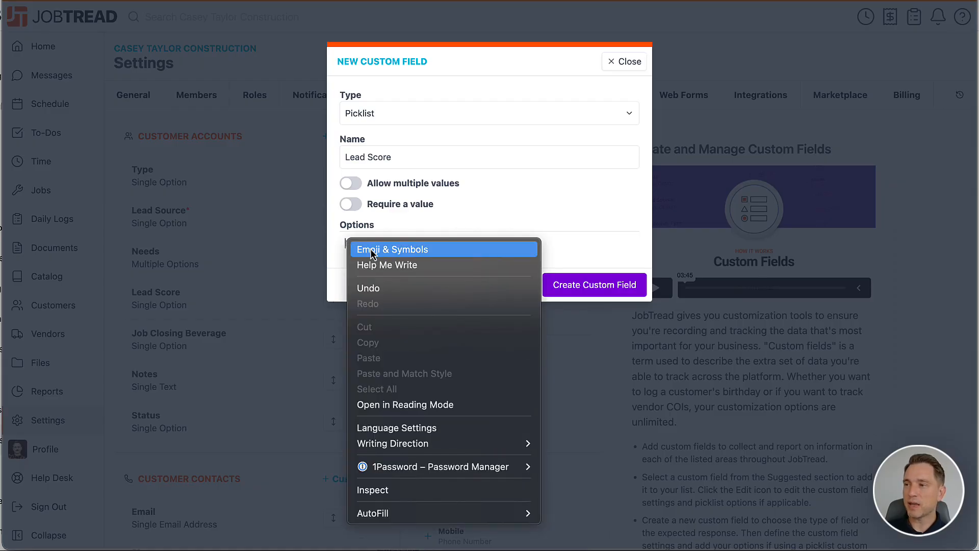
pyautogui.click(370, 248)
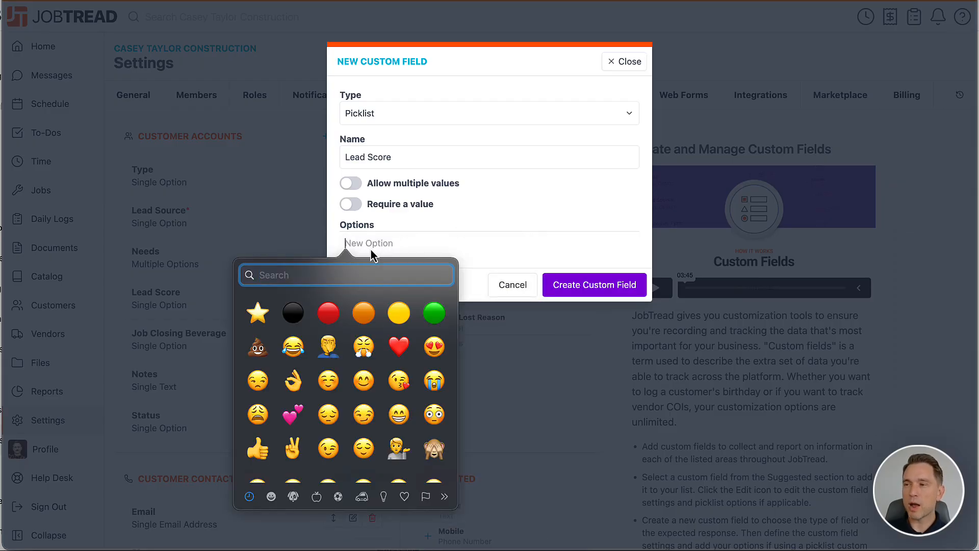
pyautogui.click(257, 312)
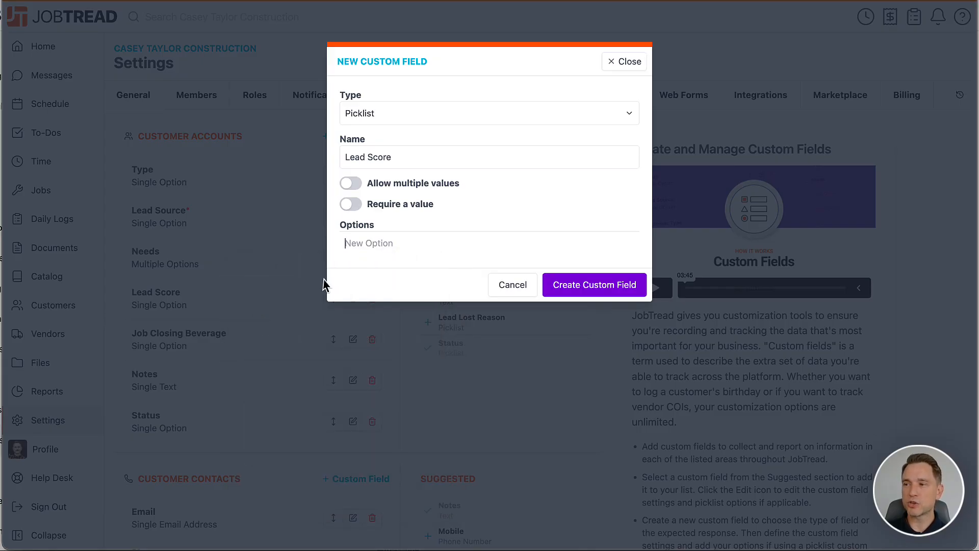
pyautogui.hotkey('shift', 'Left')
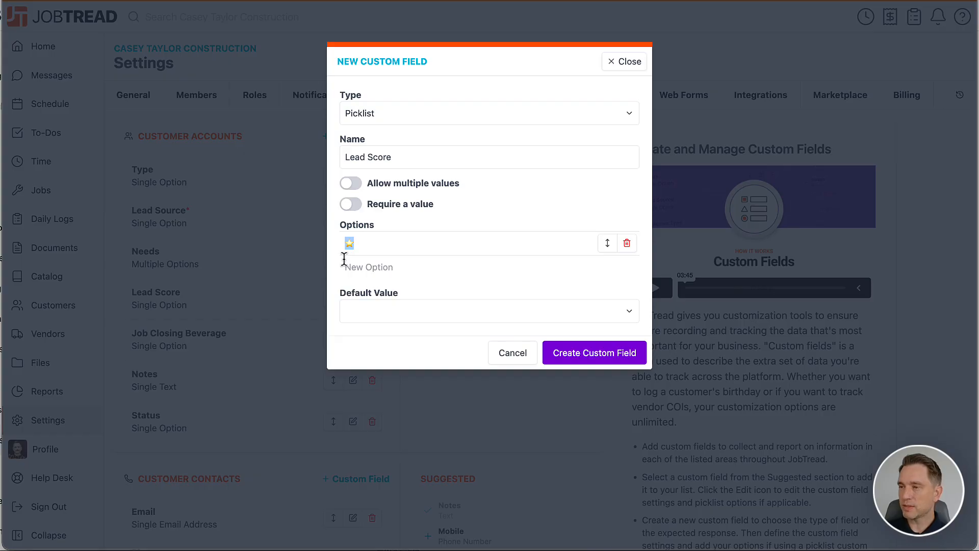
pyautogui.hotkey('ctrl', 'c')
pyautogui.hotkey('ctrl', 'v')
pyautogui.hotkey('ctrl', 'v')
pyautogui.hotkey('ctrl', 'v')
pyautogui.hotkey('ctrl', 'v')
pyautogui.hotkey('ctrl', 'v')
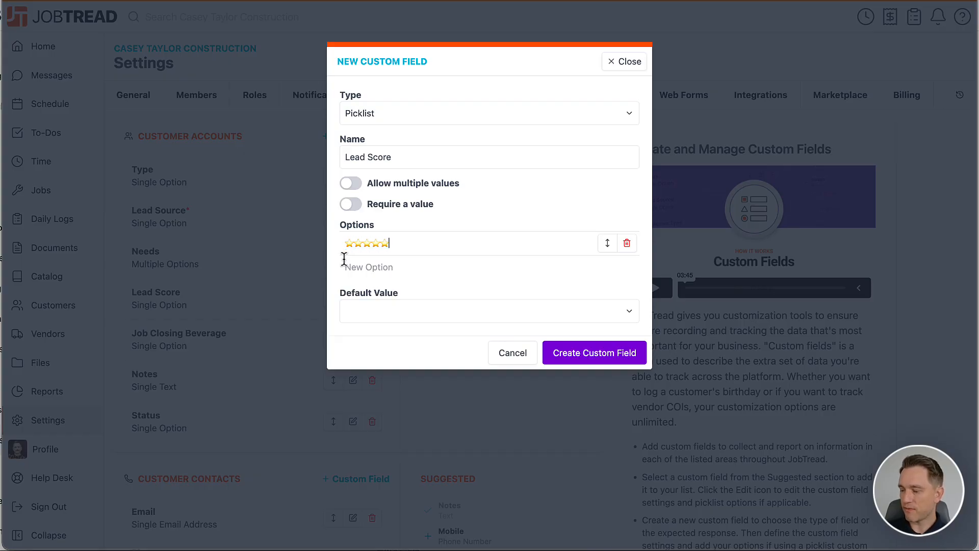
# Add four more Lead Score options with four, three, two and one star emojis, in descending order
pyautogui.hotkey('ctrl', 'v')
pyautogui.hotkey('ctrl', 'v')
pyautogui.hotkey('ctrl', 'v')
pyautogui.hotkey('ctrl', 'v')
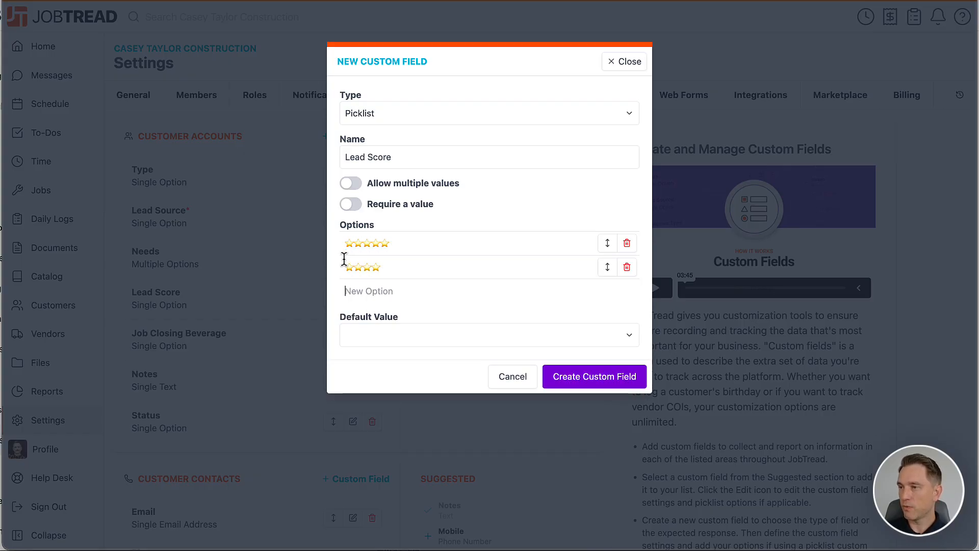
pyautogui.hotkey('ctrl', 'v')
pyautogui.hotkey('ctrl', 'v')
pyautogui.hotkey('ctrl', 'v')
pyautogui.hotkey('ctrl', 'v')
pyautogui.hotkey('ctrl', 'v')
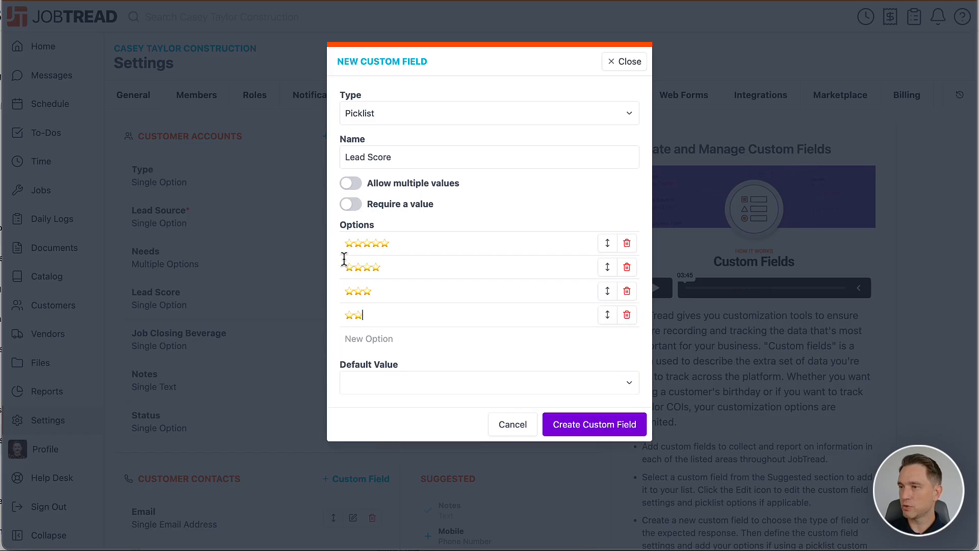
pyautogui.hotkey('ctrl', 'v')
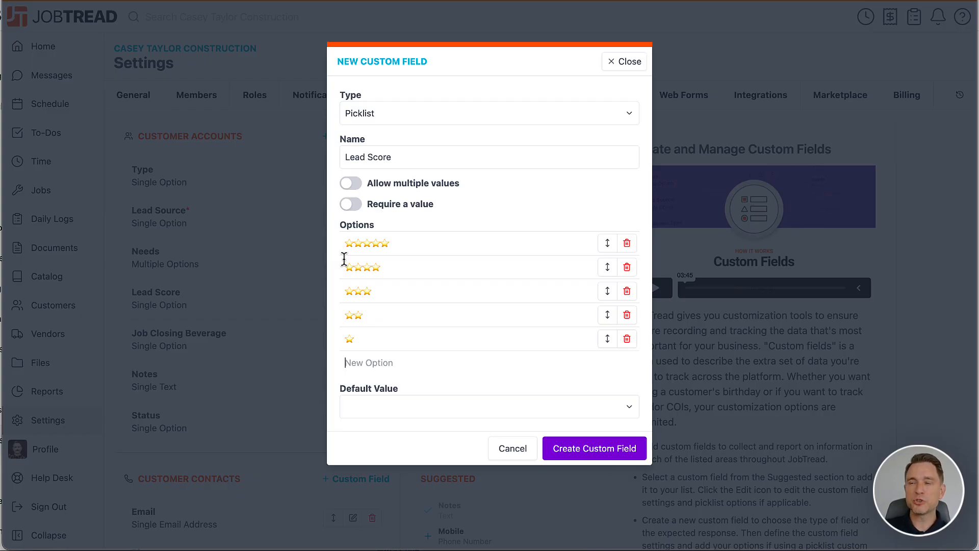
# Add the option "Do Not Work With!" below the star ratings, and discard the new custom field without creating it
pyautogui.write('D')
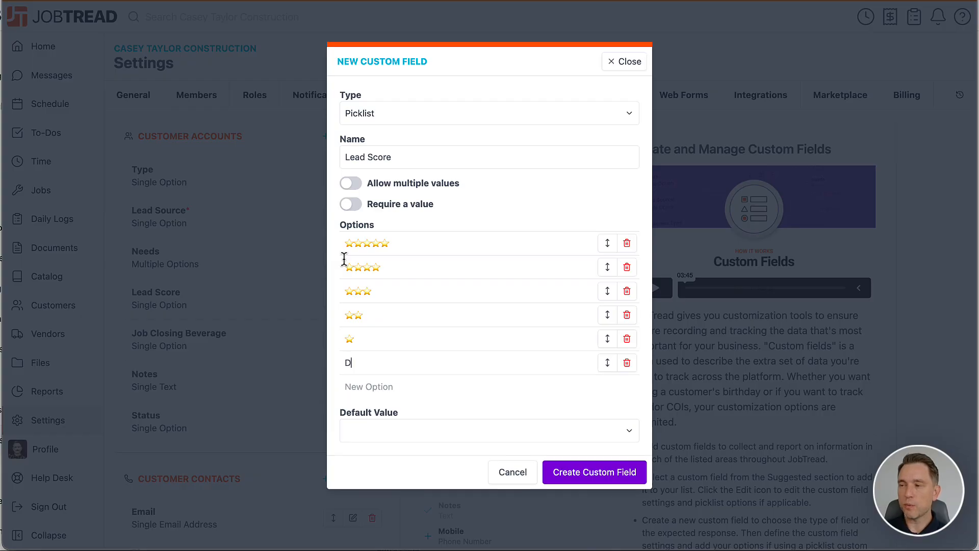
pyautogui.write('o Not Work ')
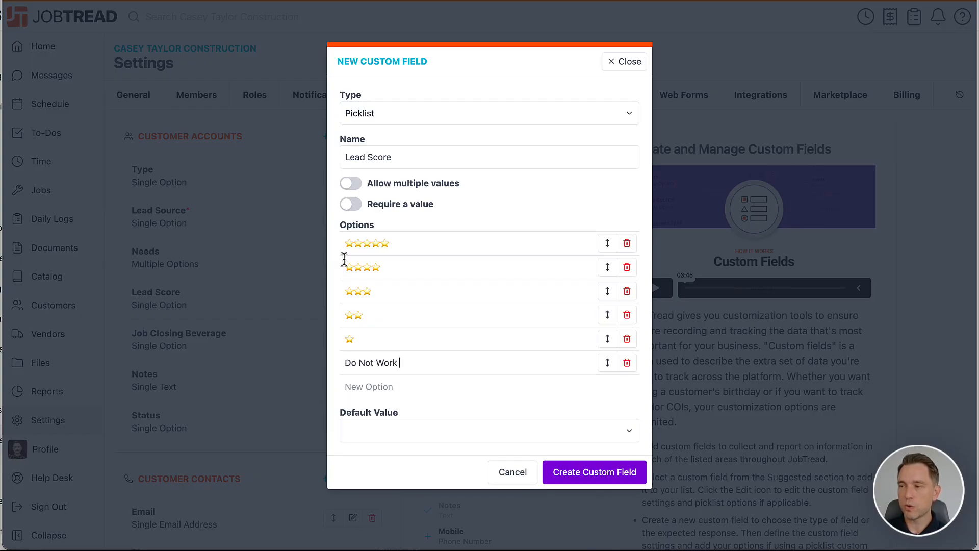
pyautogui.write('With !')
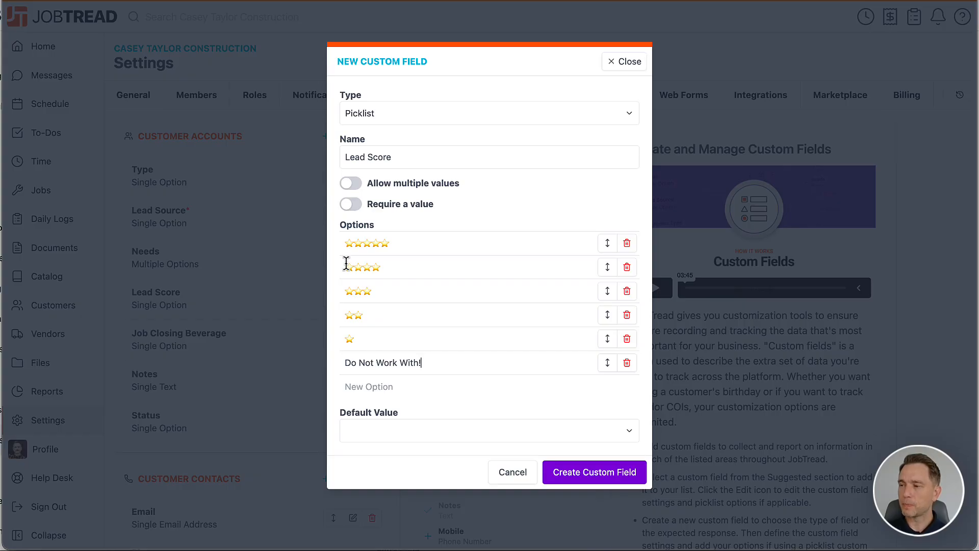
pyautogui.click(516, 472)
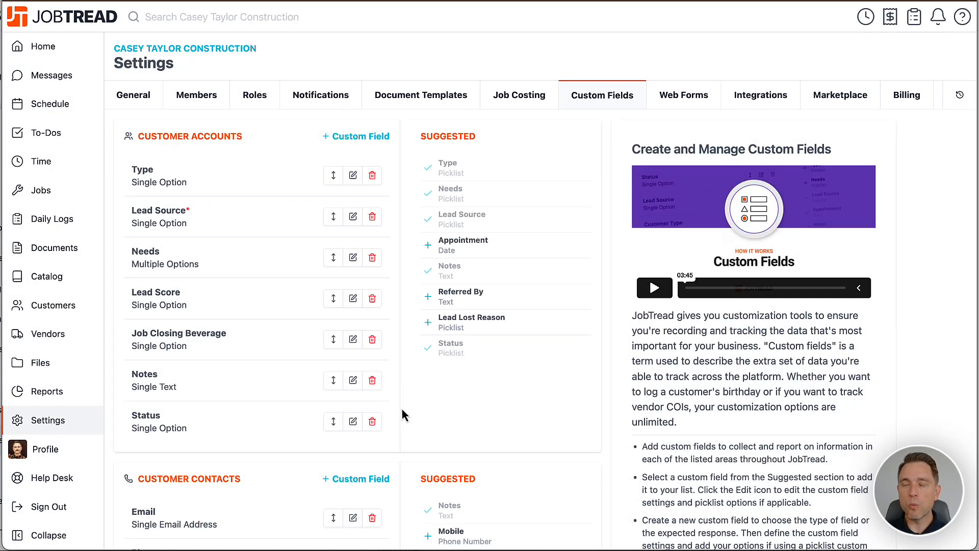